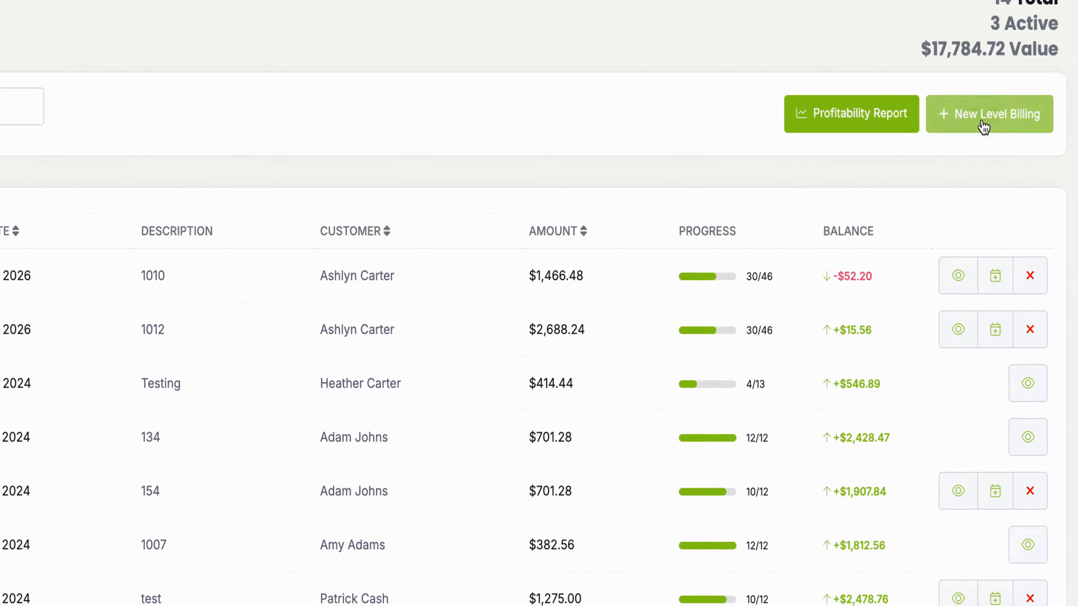
Step: Start a new level billing contract and choose the customer from the customer list
click(982, 123)
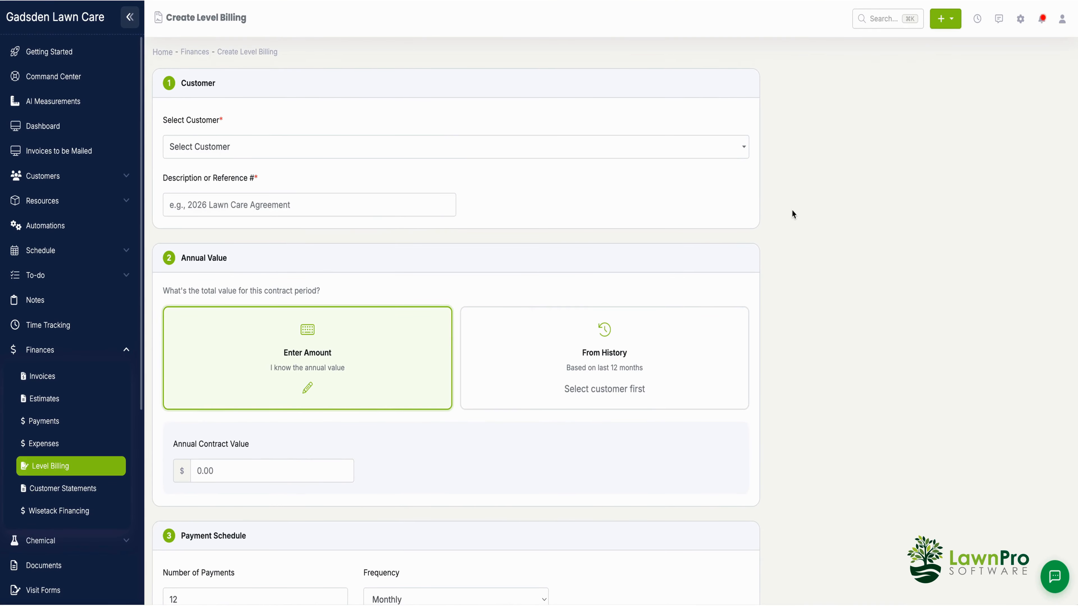
click(344, 154)
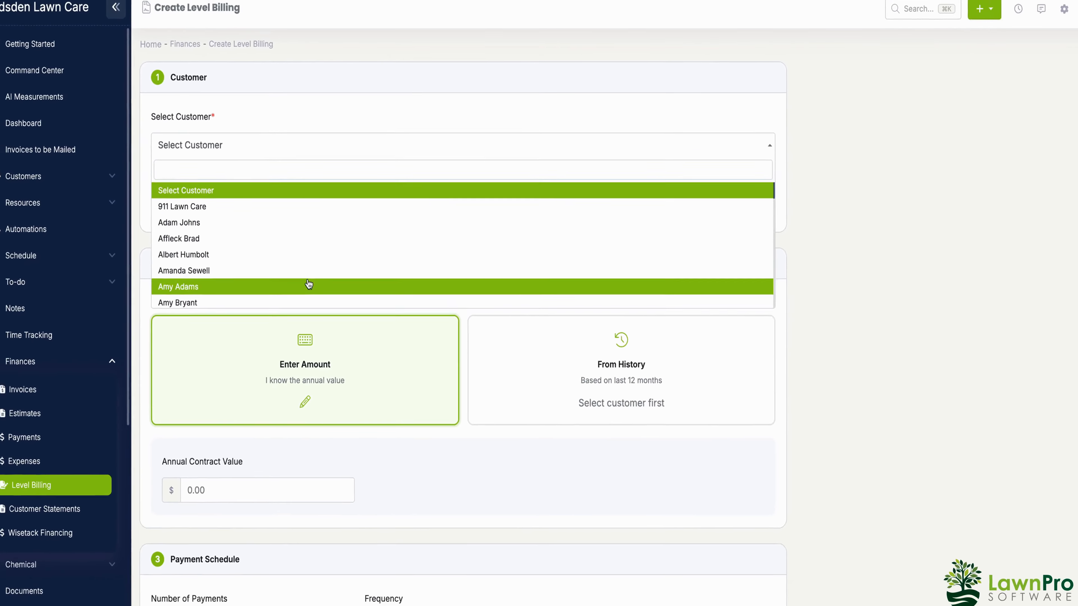
click(293, 324)
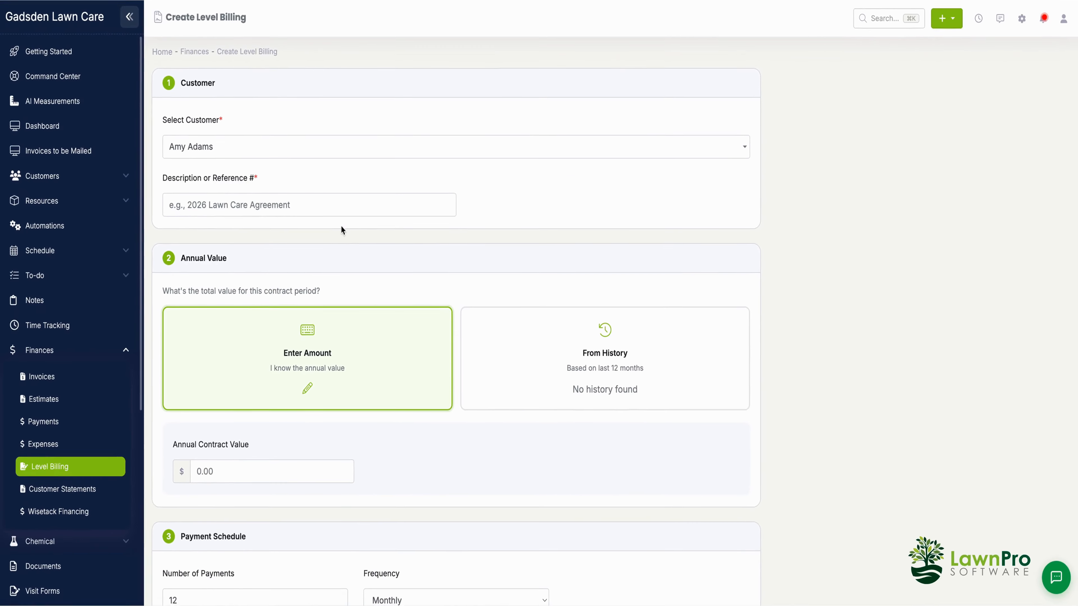
Step: Enter the customer's name followed by 2026 as the contract description or reference
click(223, 207)
click(313, 256)
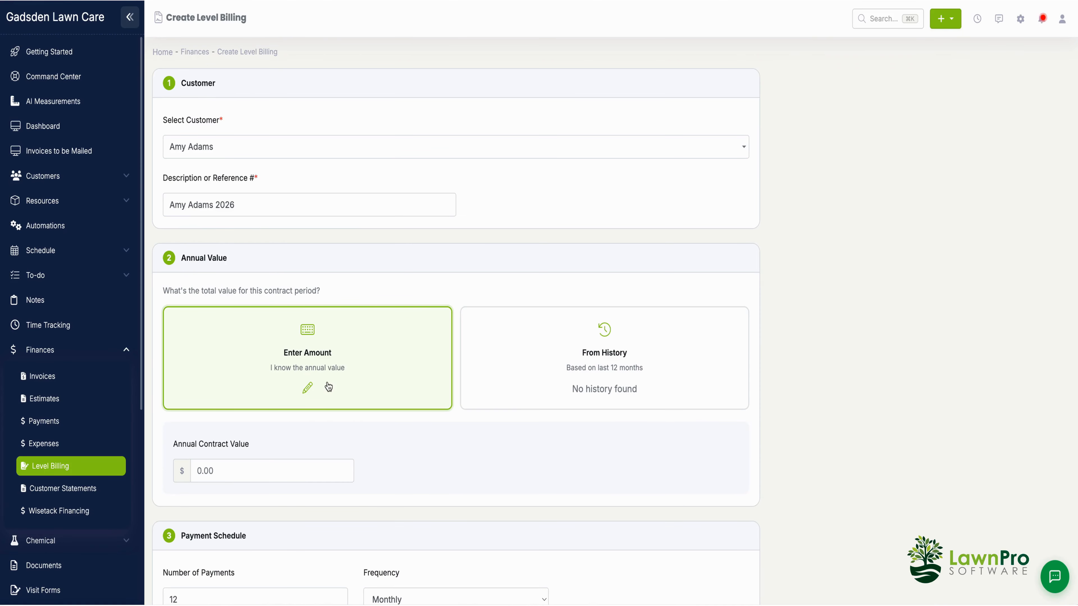
Step: Set the annual contract value to 1000
click(269, 472)
text(1000)
scroll(413, 449, down, 7)
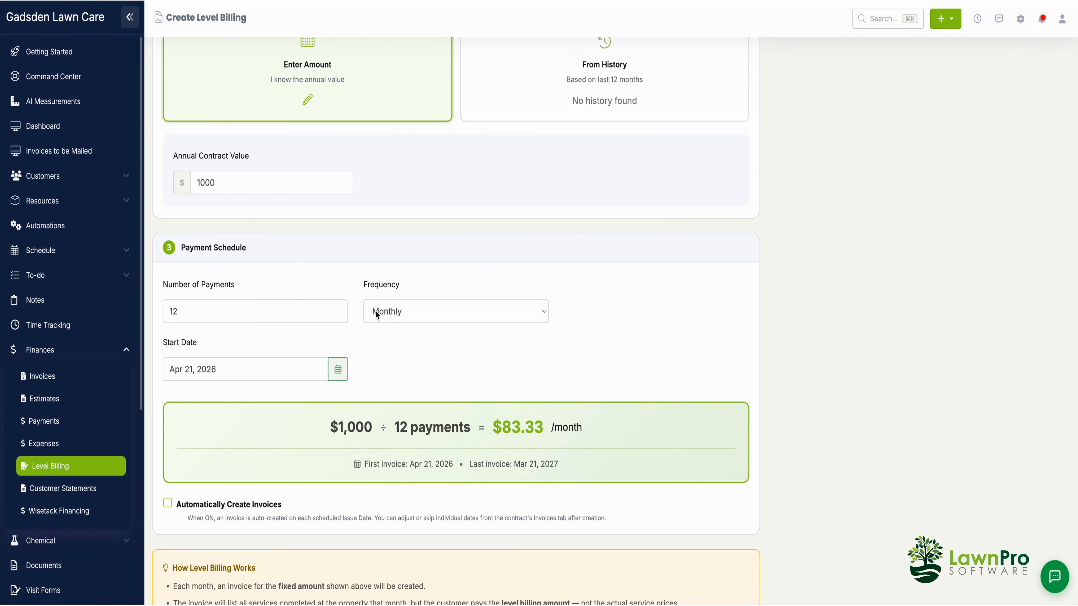
click(404, 375)
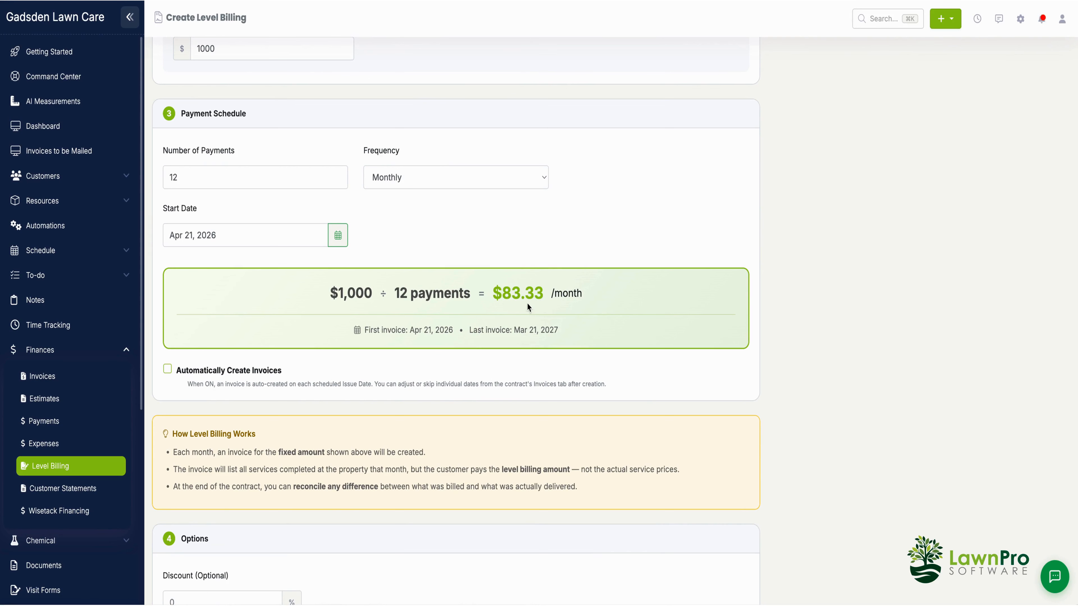
Step: Turn on automatic invoice creation and schedule each invoice for the last day of the month
scroll(416, 348, down, 1)
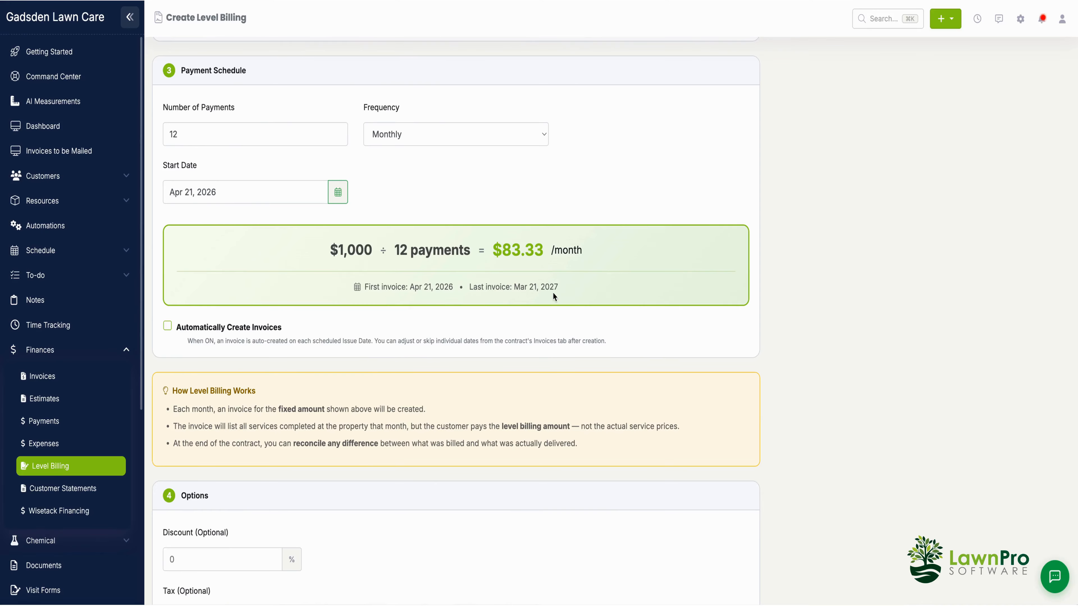
scroll(392, 395, down, 1)
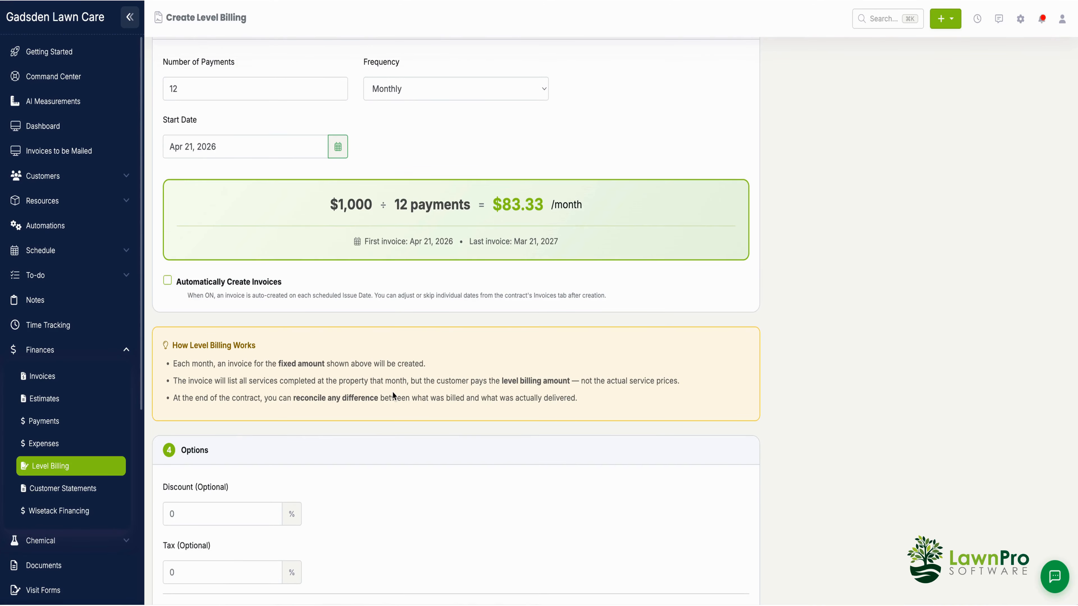
scroll(393, 396, up, 7)
scroll(394, 396, down, 15)
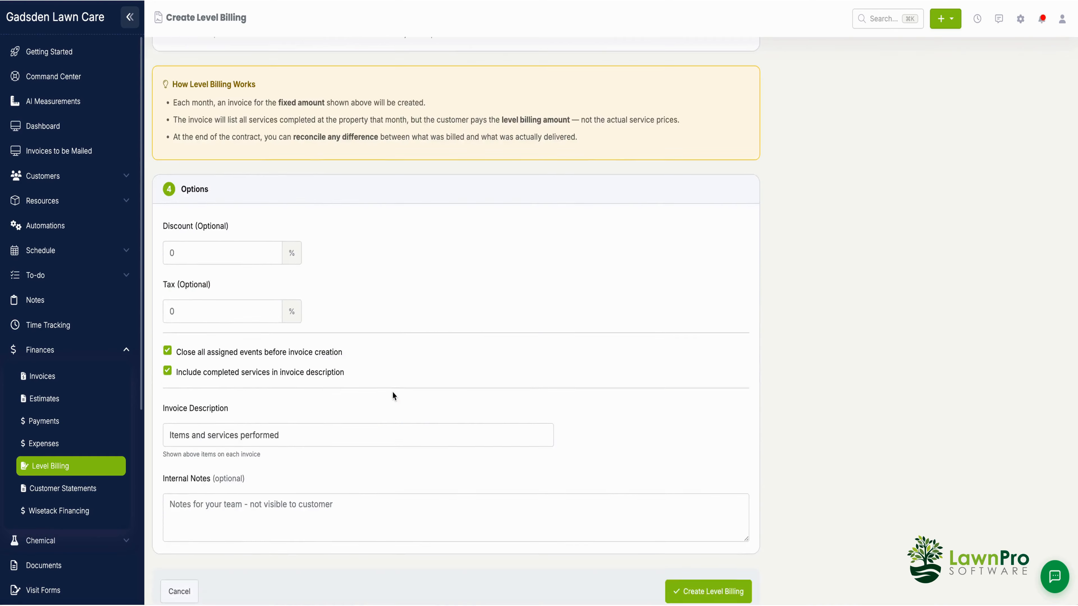
scroll(393, 396, up, 10)
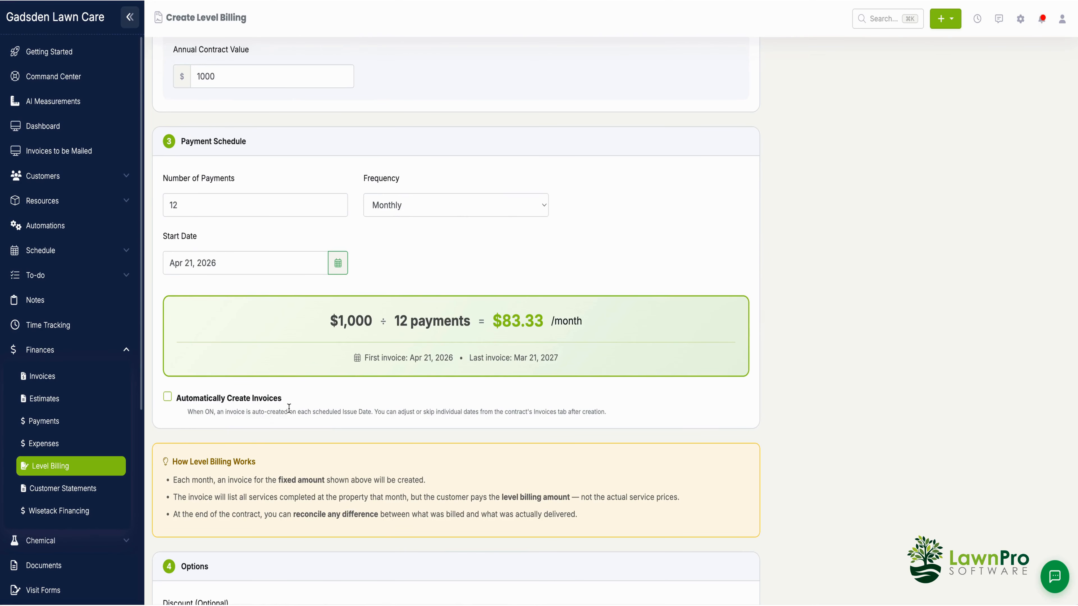
click(167, 397)
click(306, 434)
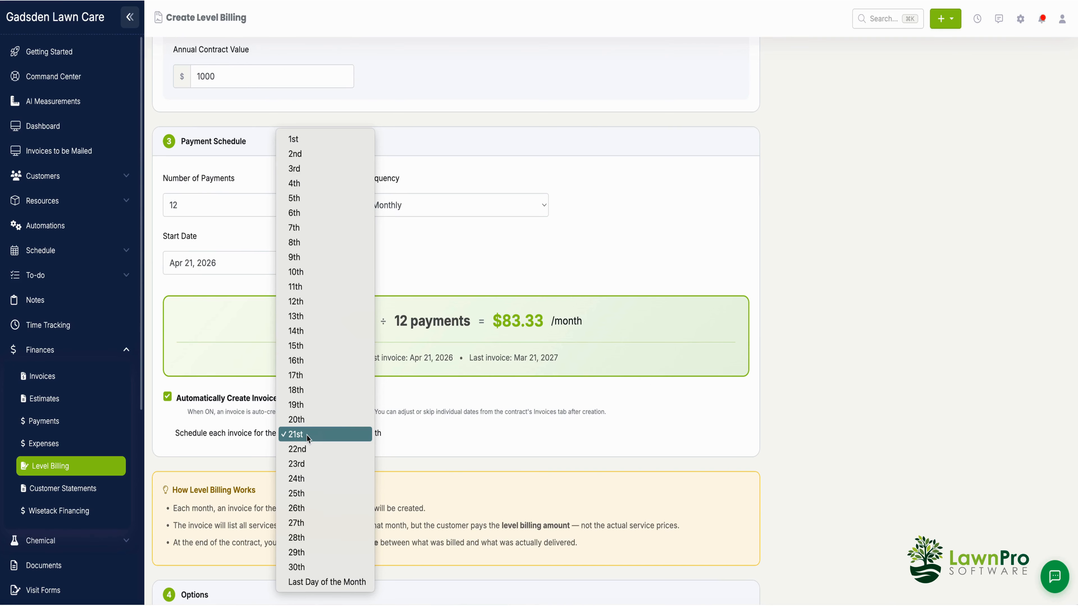
click(356, 582)
Step: Create the level billing contract with the default options
scroll(411, 482, down, 9)
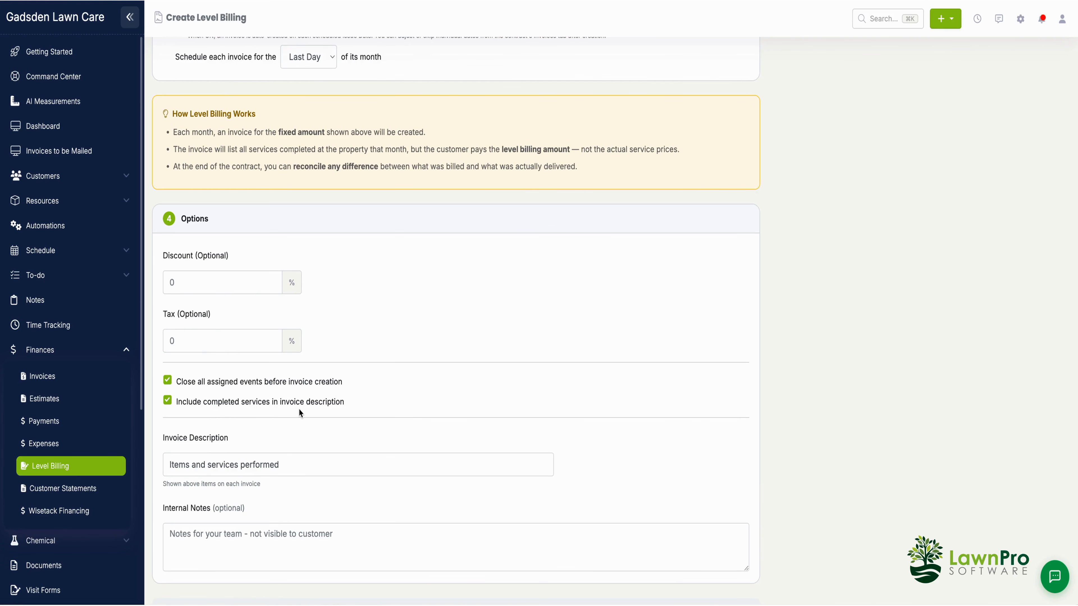
scroll(306, 484, down, 2)
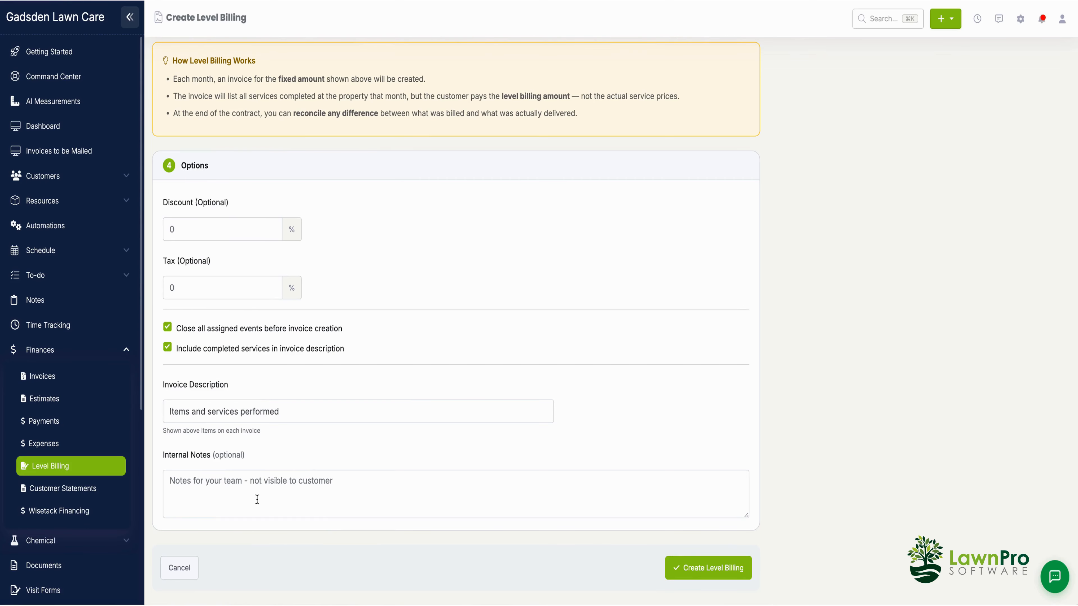
scroll(399, 495, up, 12)
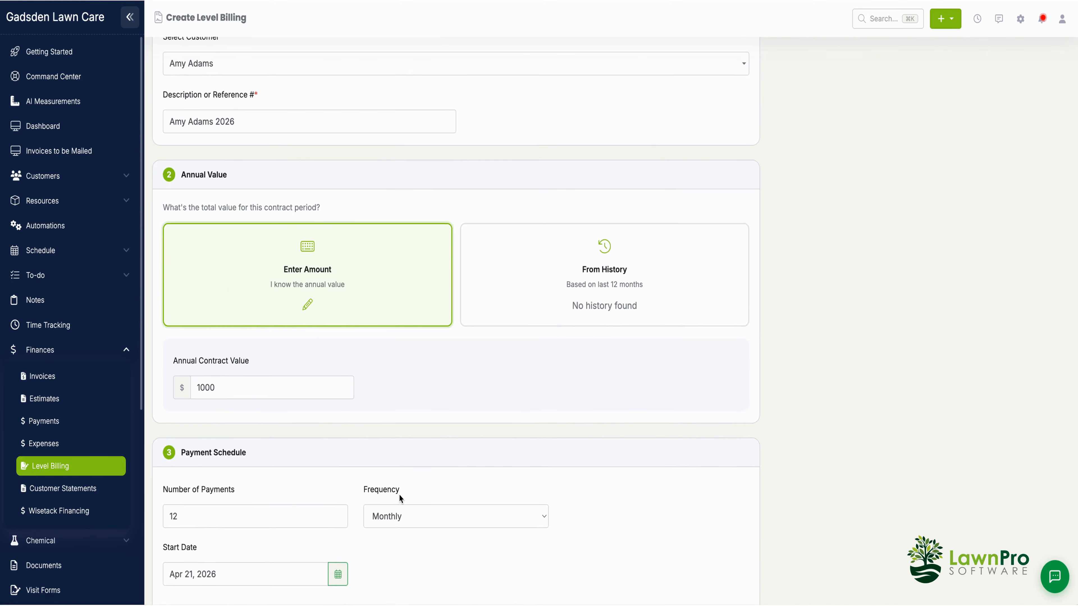
scroll(399, 498, down, 12)
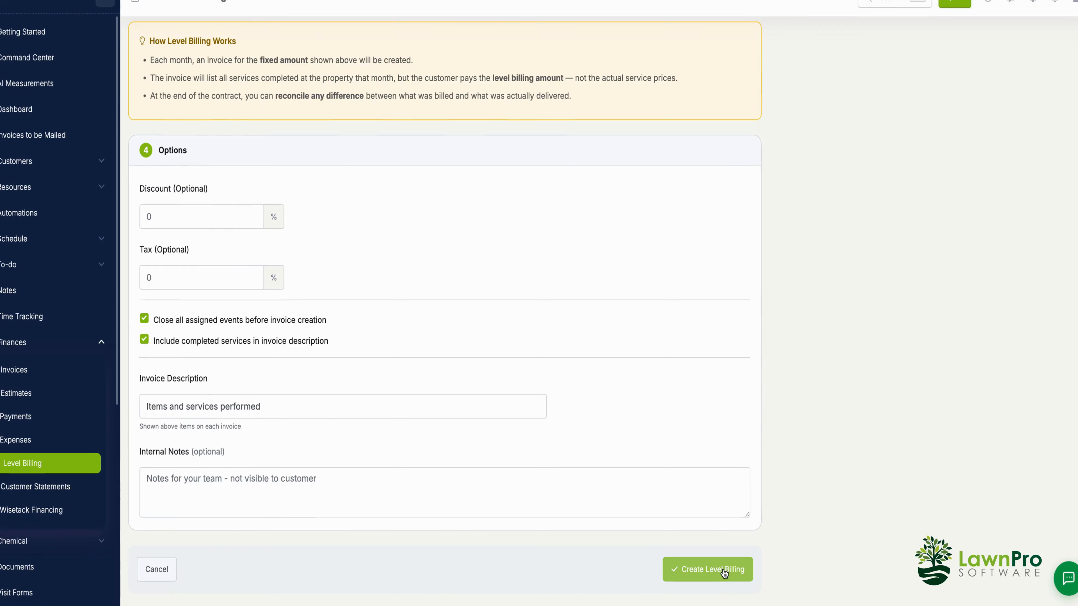
click(724, 571)
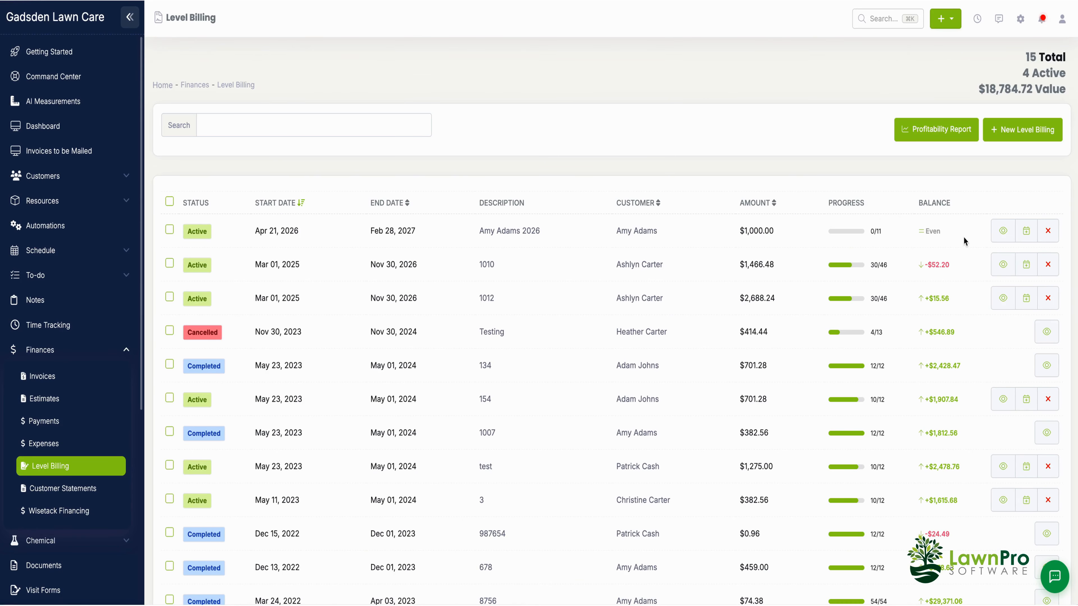
Step: Open the new contract's amount editor and set the per-invoice price to 90.00
click(1002, 231)
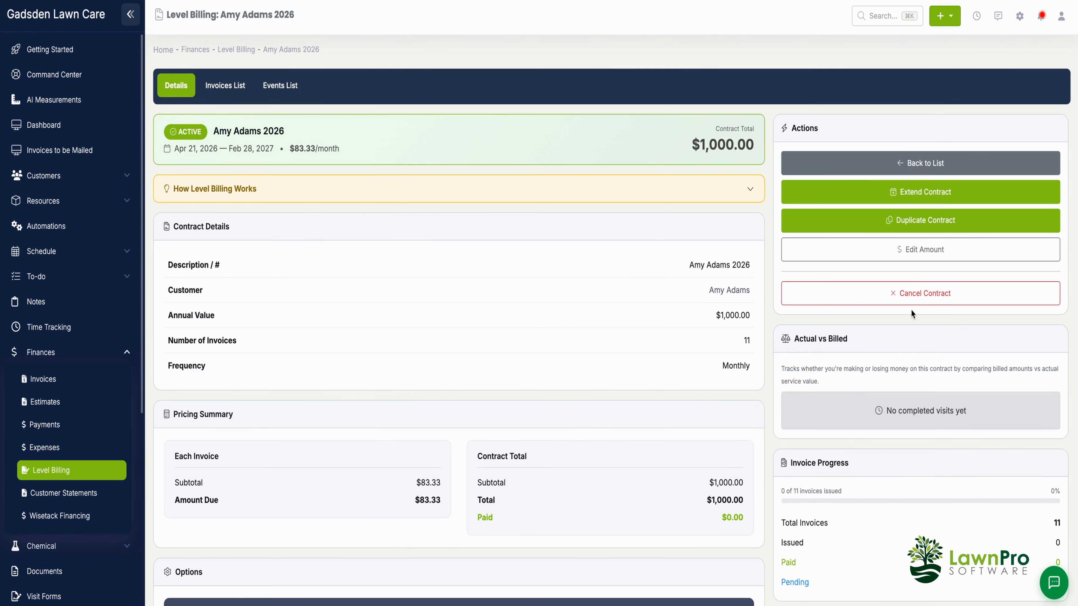
click(919, 254)
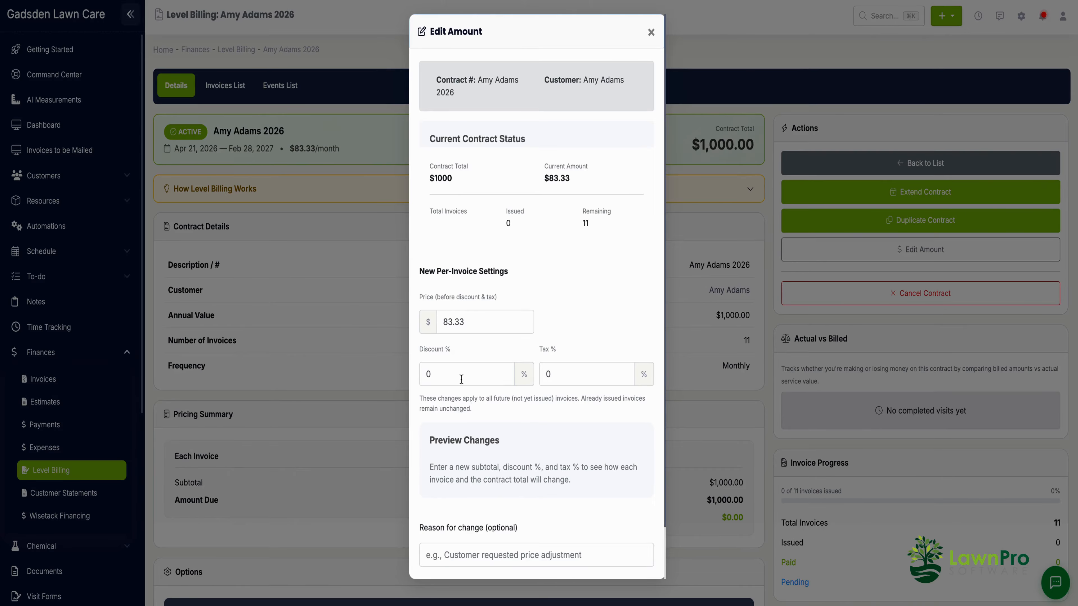
scroll(537, 469, down, 2)
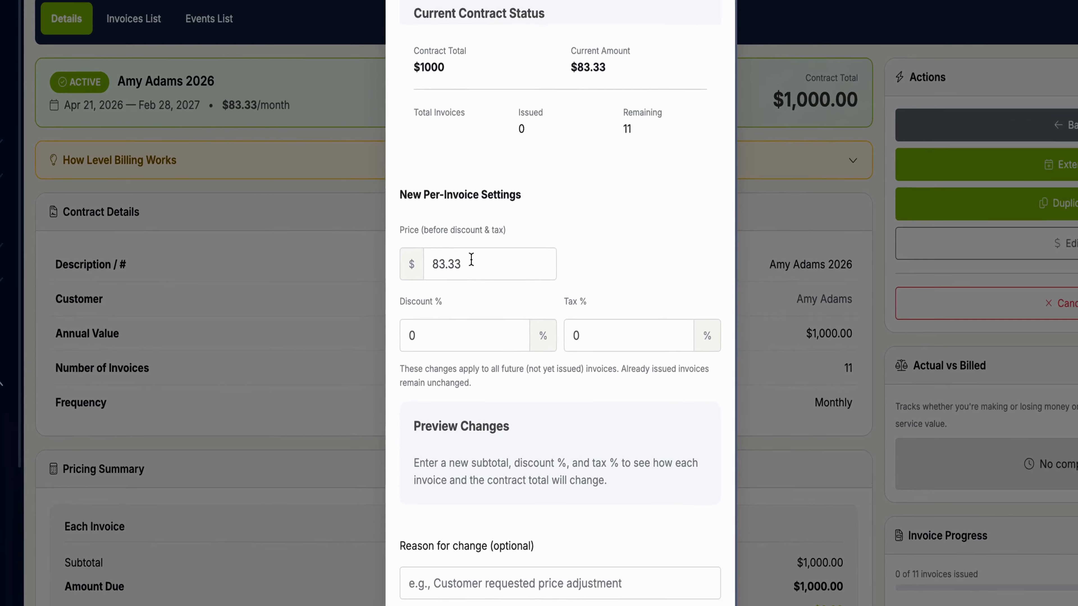
drag(469, 264, 429, 262)
text(90.00)
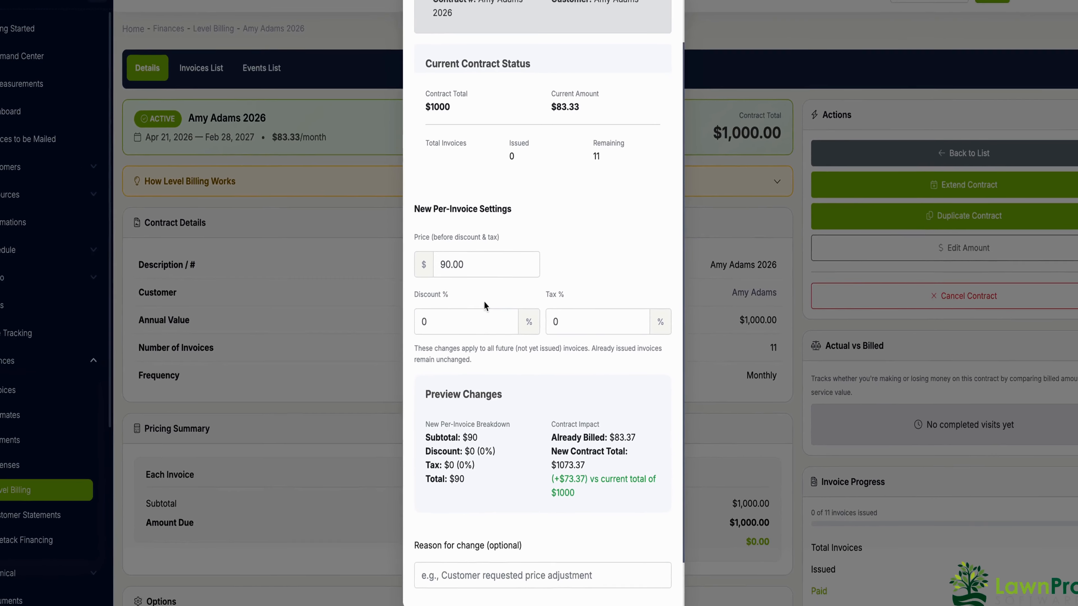
Step: Enter Prices Increased as the reason for change and save the amount change
scroll(528, 459, down, 2)
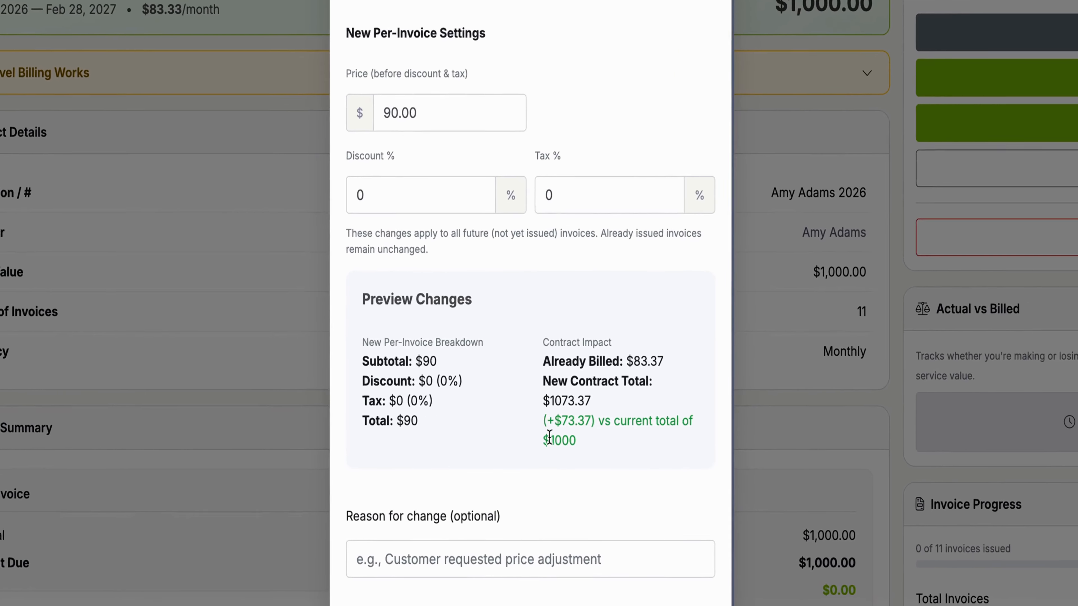
drag(546, 409, 567, 409)
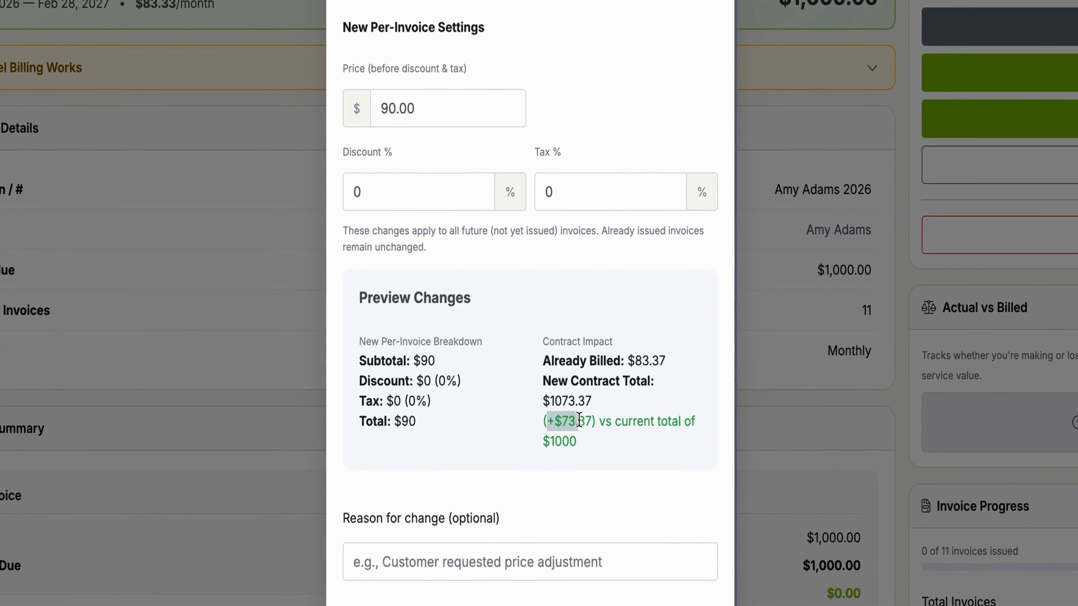
click(473, 559)
text(Prices Increased)
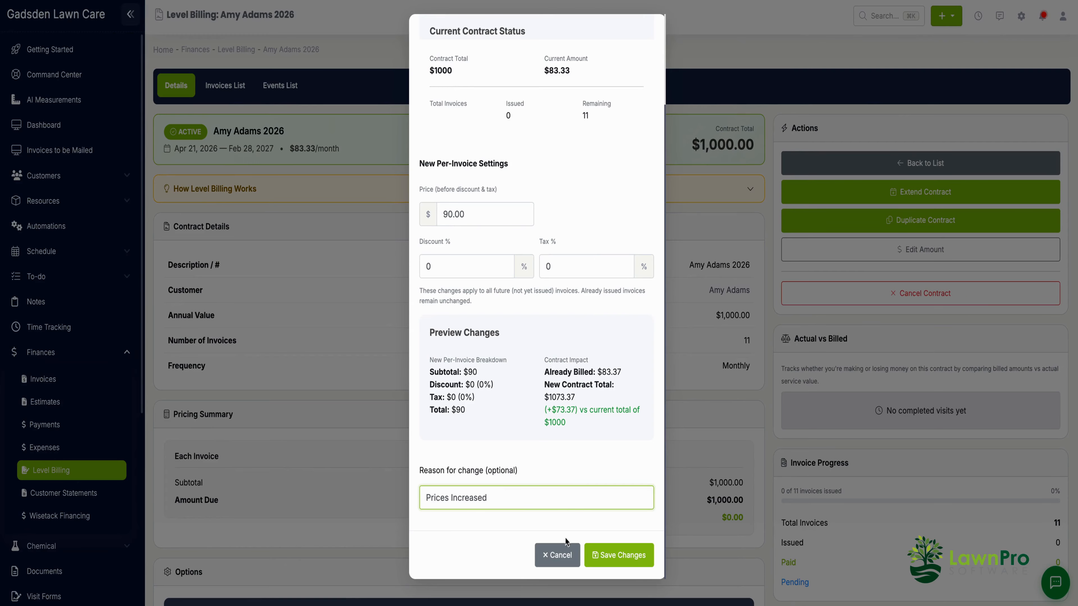
click(619, 555)
Step: Open the contract cancellation dialog and enter Customer Moved as the cancellation reason
click(640, 76)
scroll(763, 406, down, 2)
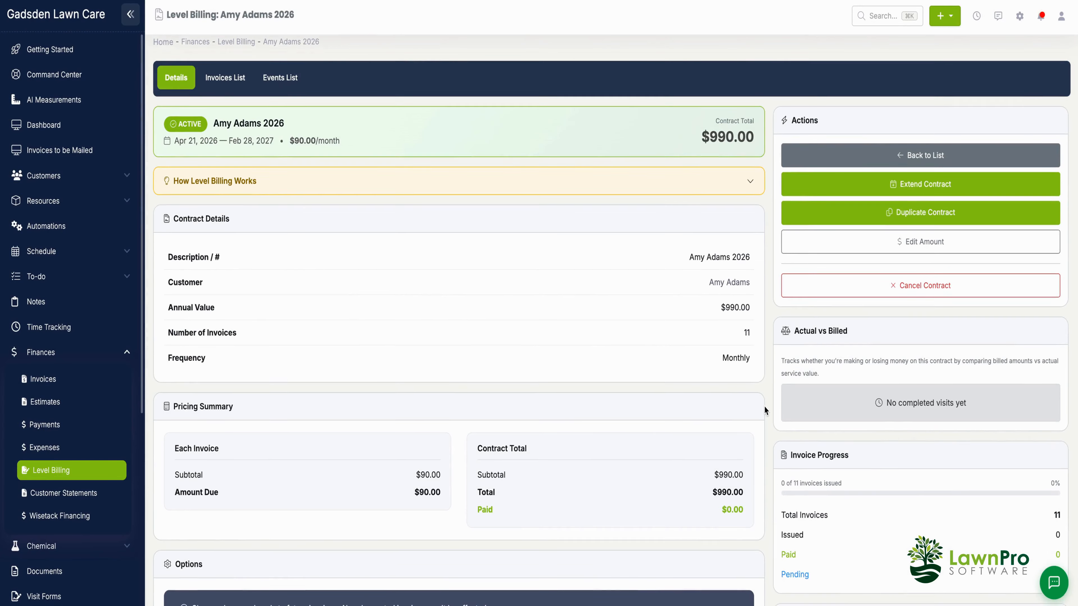
scroll(763, 406, down, 4)
scroll(764, 406, up, 5)
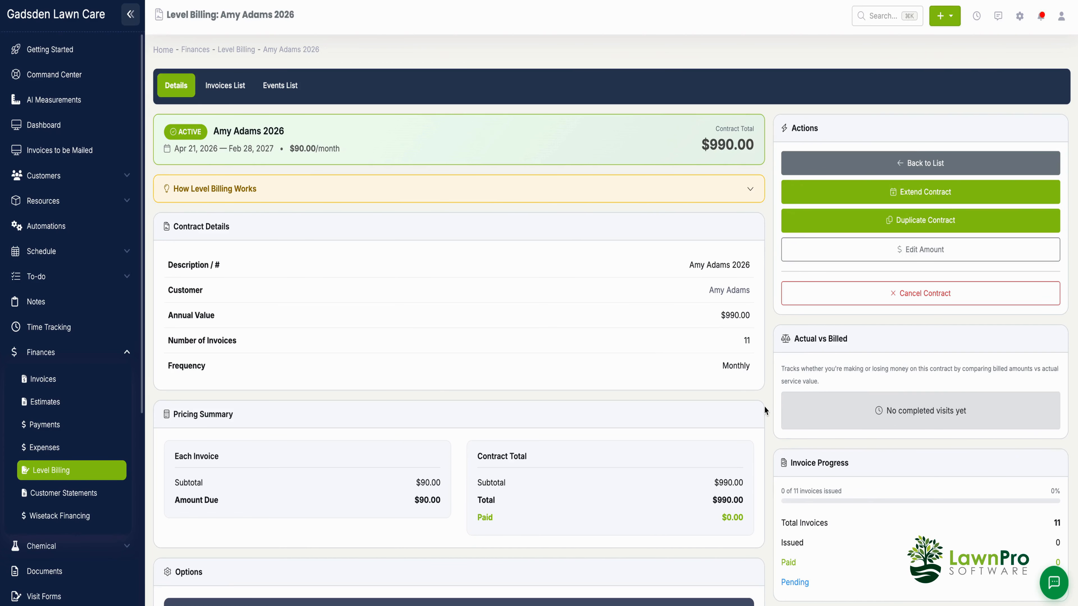
click(922, 287)
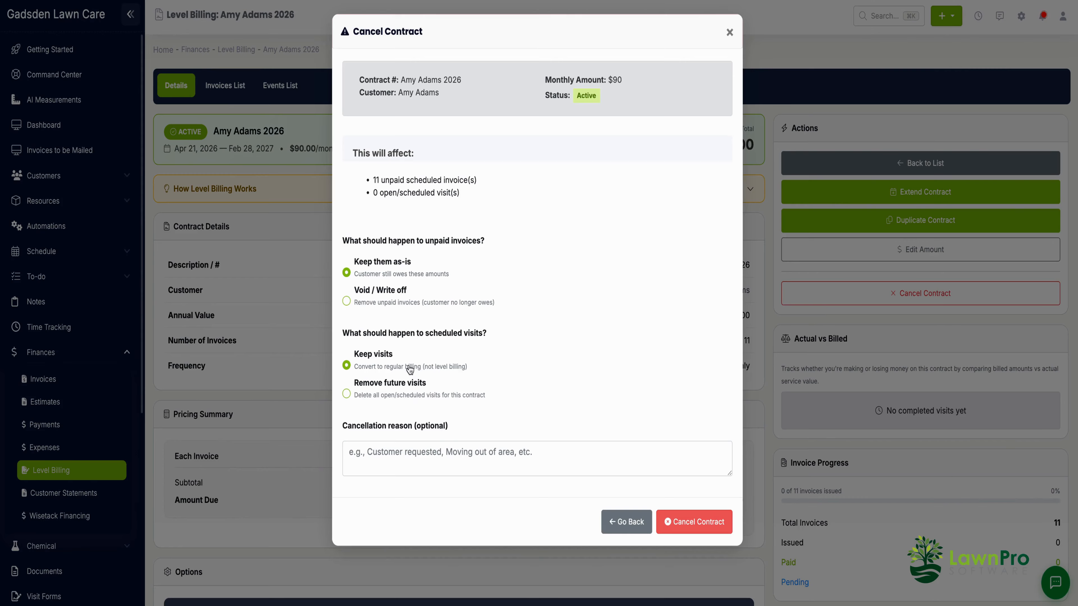
click(491, 450)
text(Customer Moved)
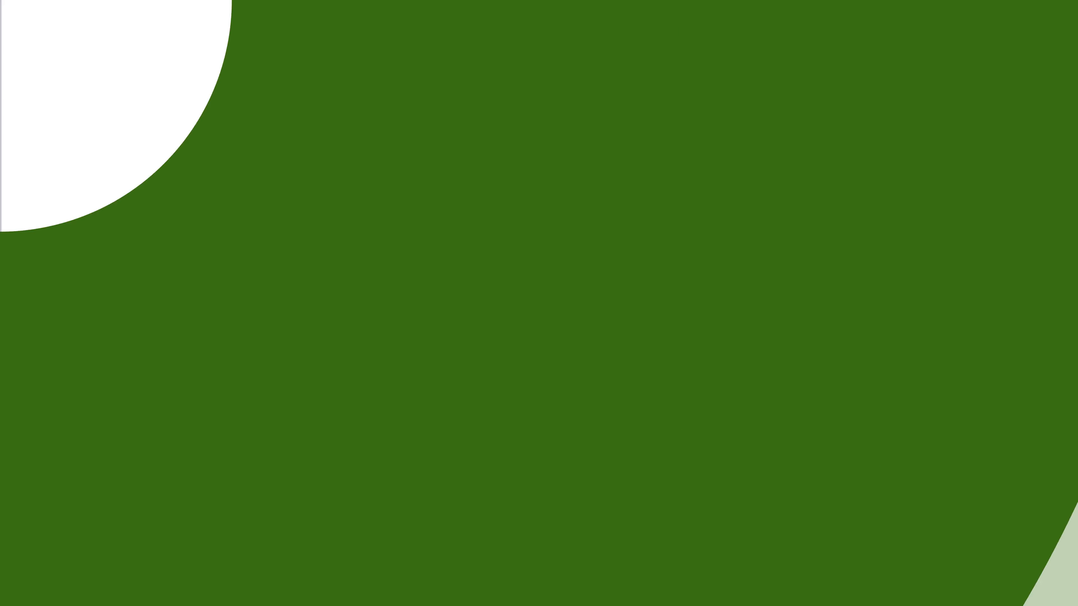